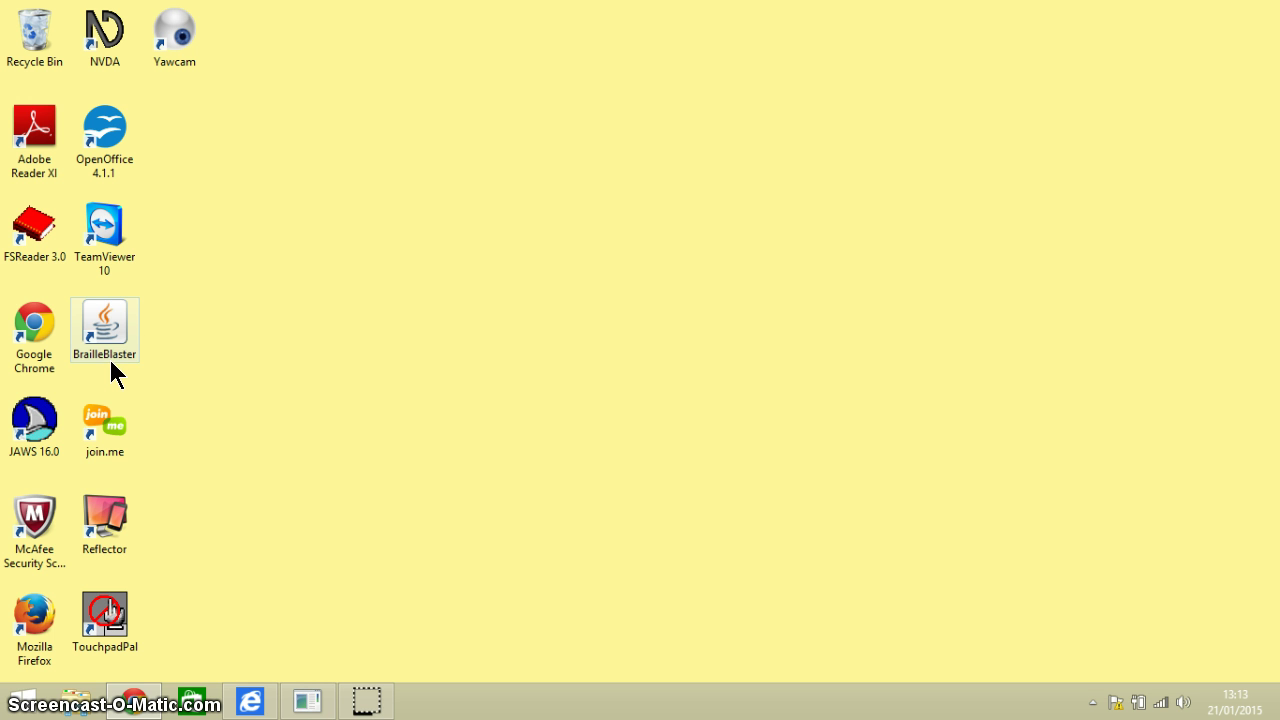
Step: Start BrailleBlaster from its Windows desktop shortcut, deselecting the OpenOffice icon first
click(106, 338)
double_click(133, 165)
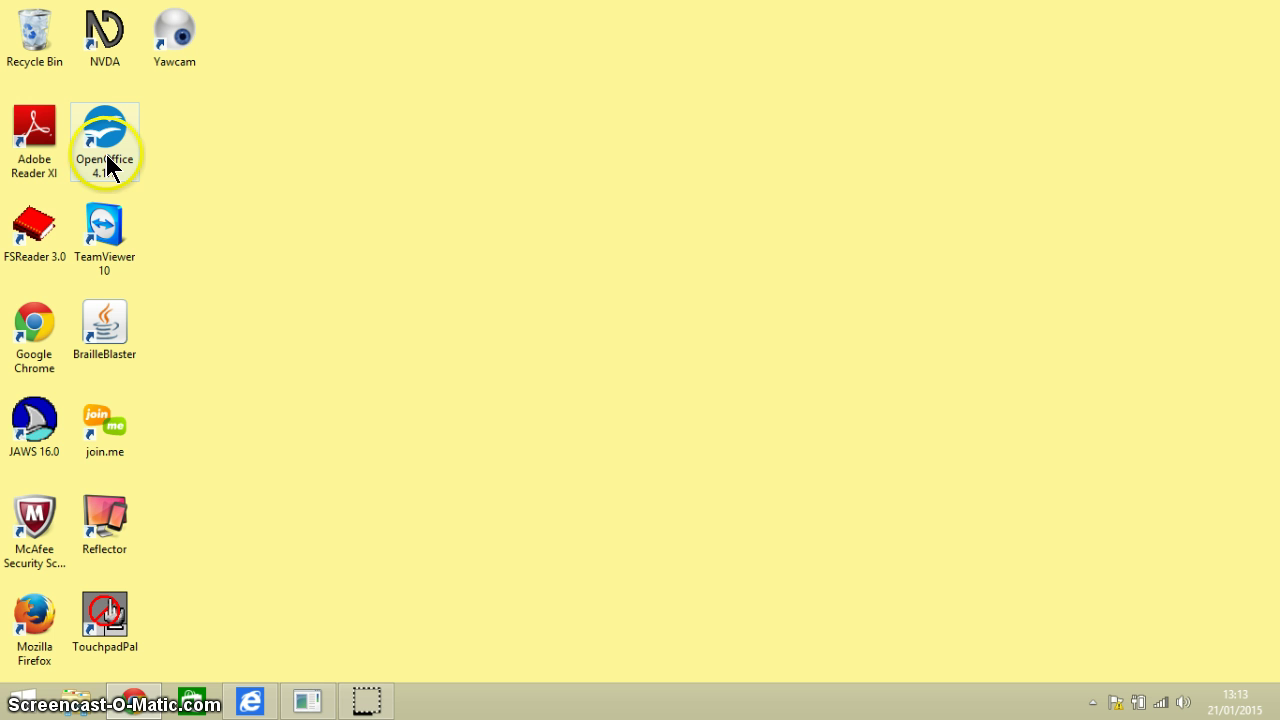
double_click(118, 160)
click(165, 272)
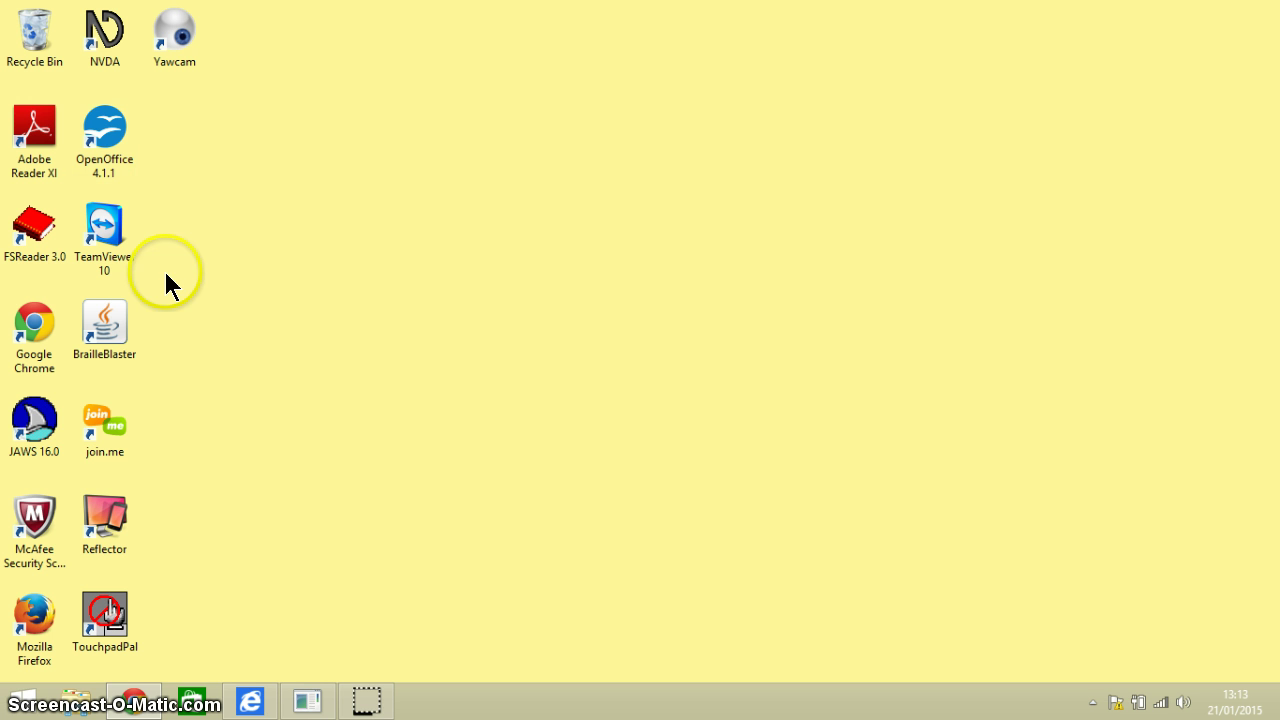
click(107, 328)
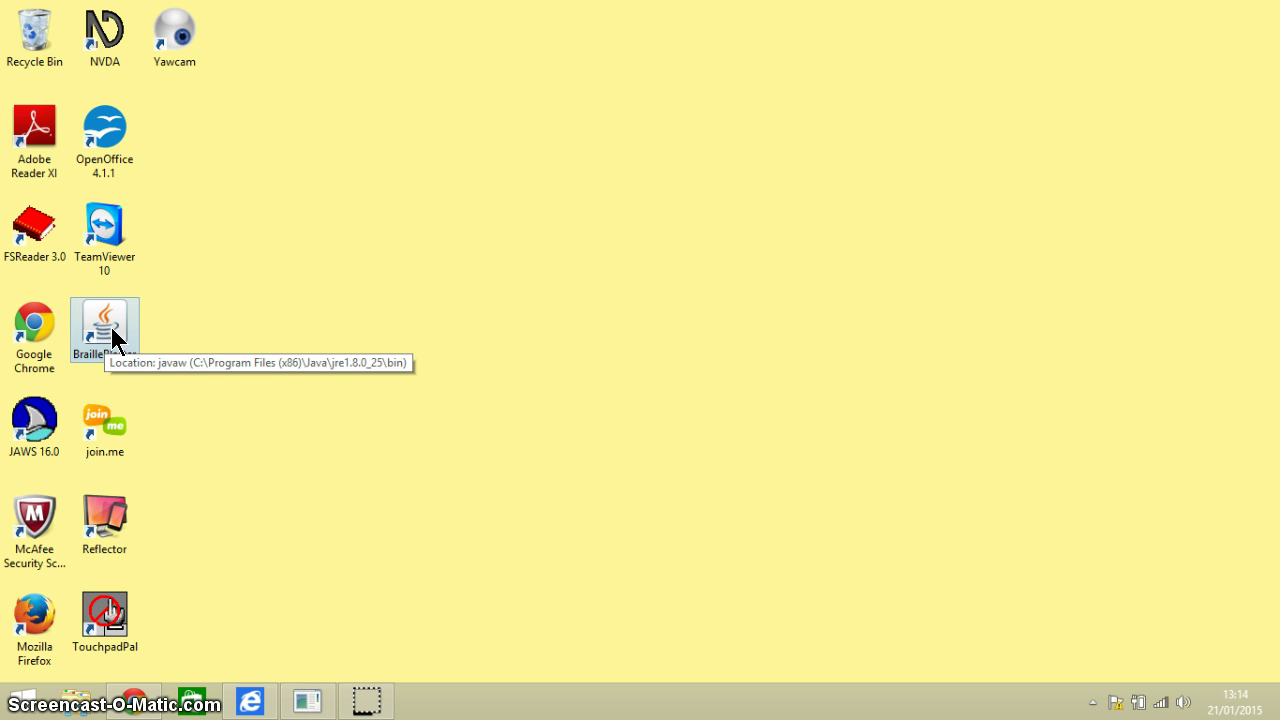
double_click(110, 326)
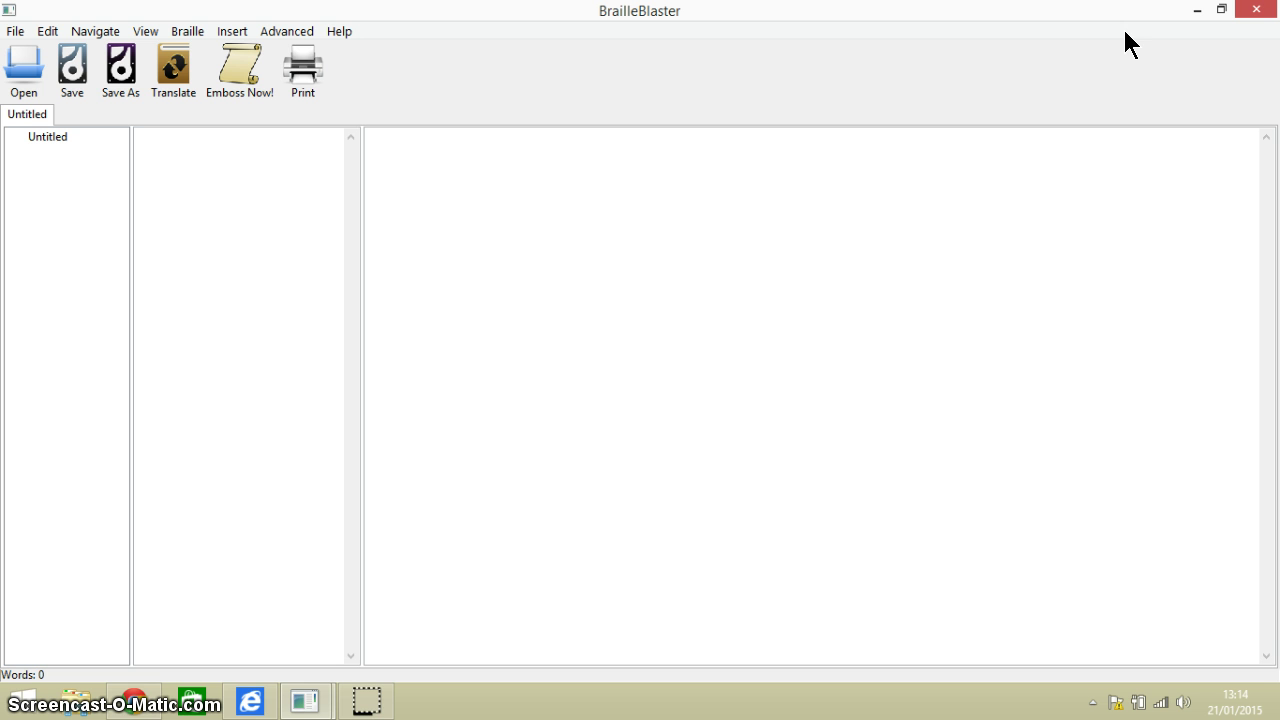
Step: Adjust the BrailleBlaster window once the empty Untitled document with 0 words appears
click(1125, 32)
click(1166, 28)
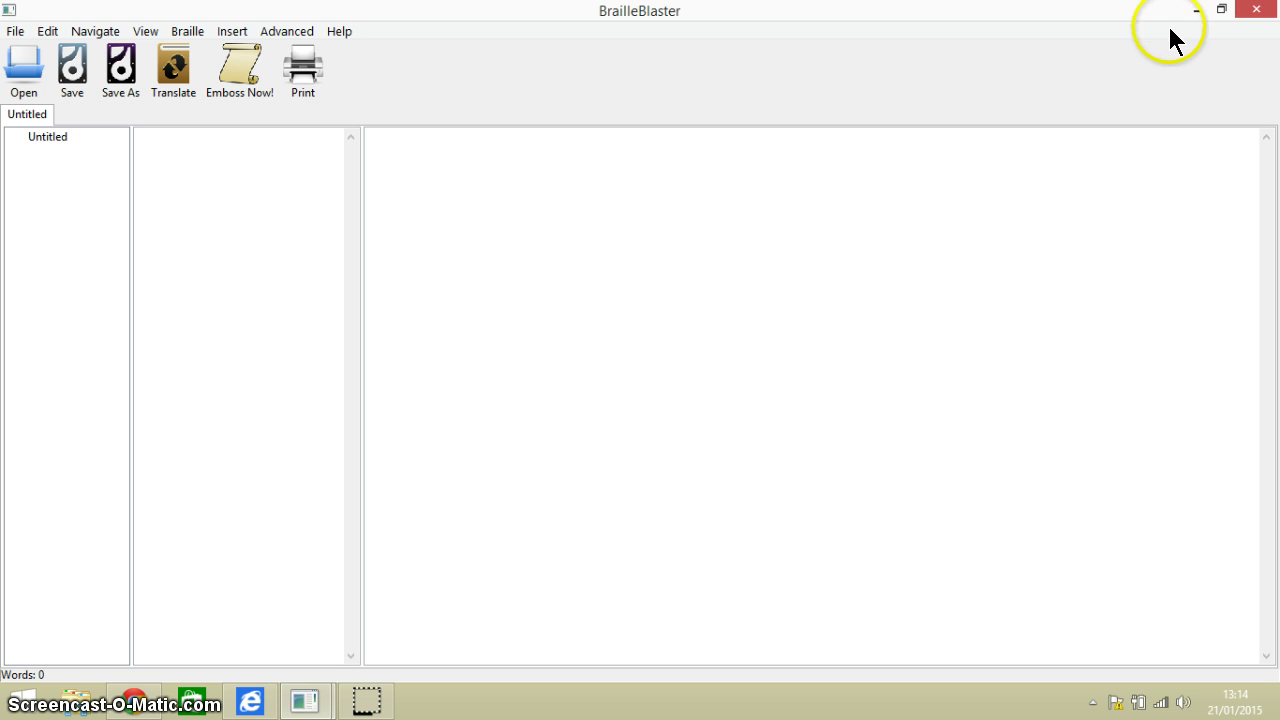
Step: In Translation Templates, keep regional units and Standard 292.1 × 279.4 page size with 40 cells per line
click(188, 35)
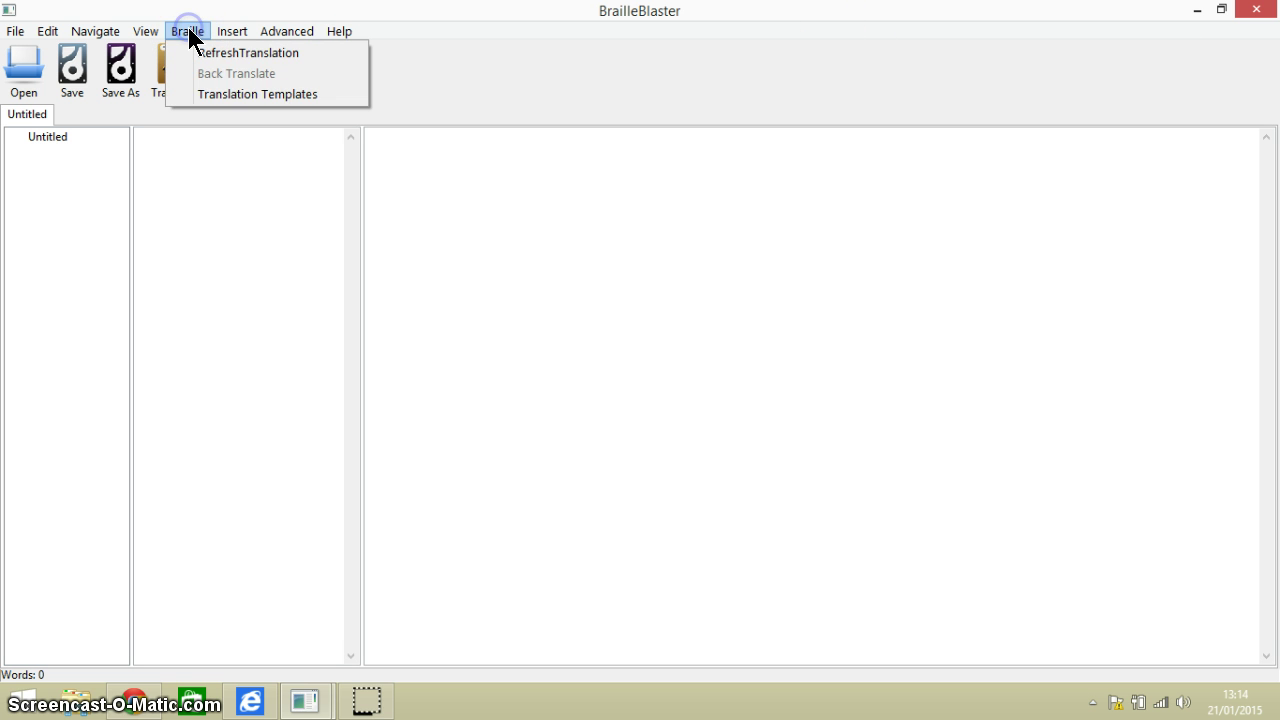
click(249, 94)
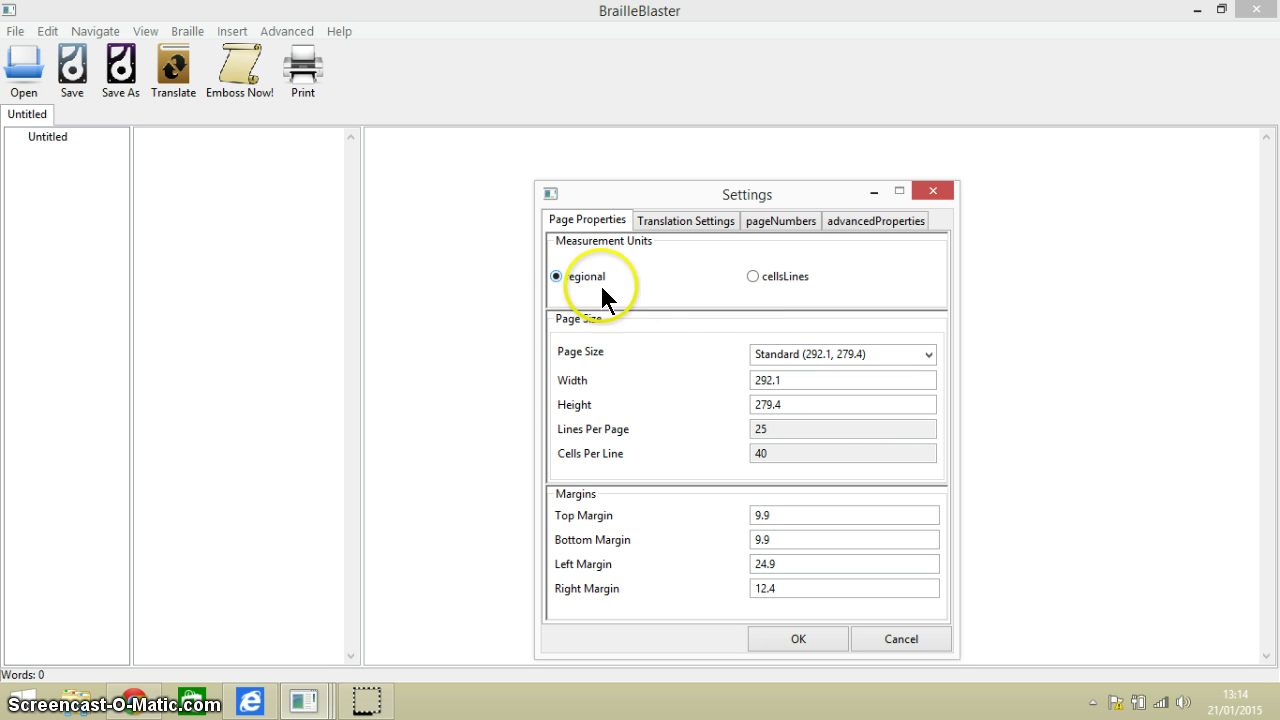
click(751, 274)
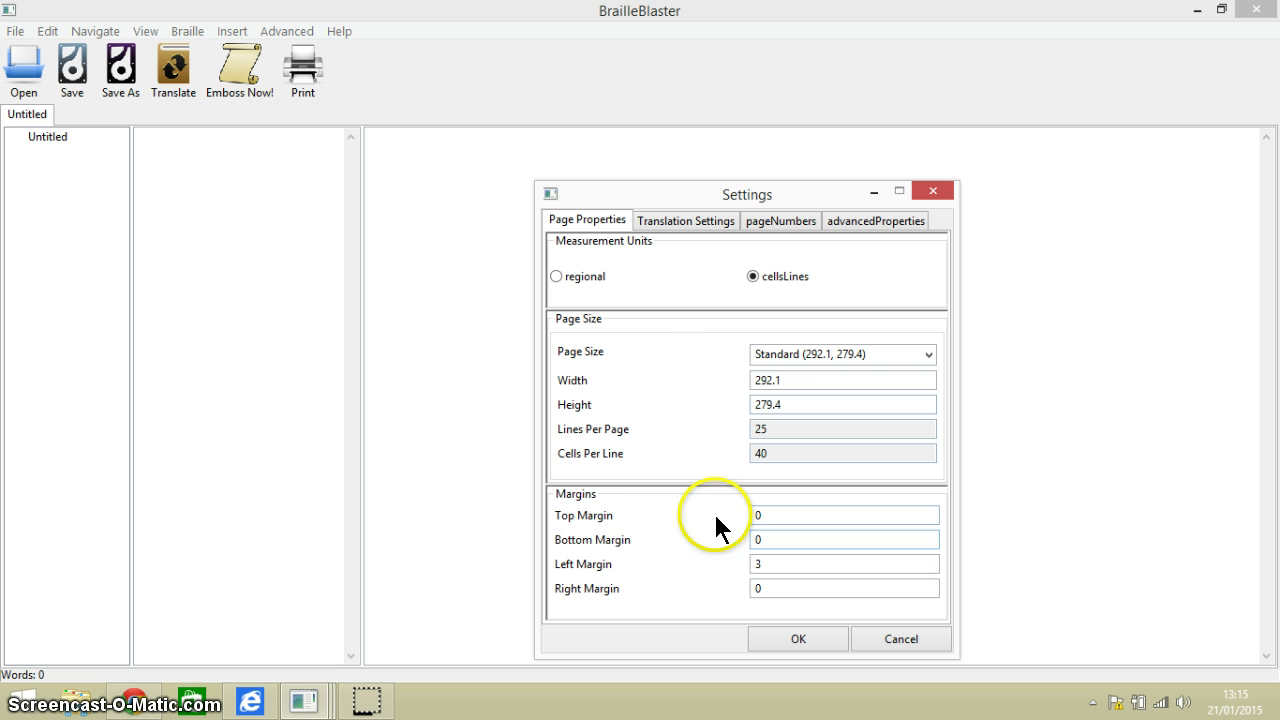
click(557, 277)
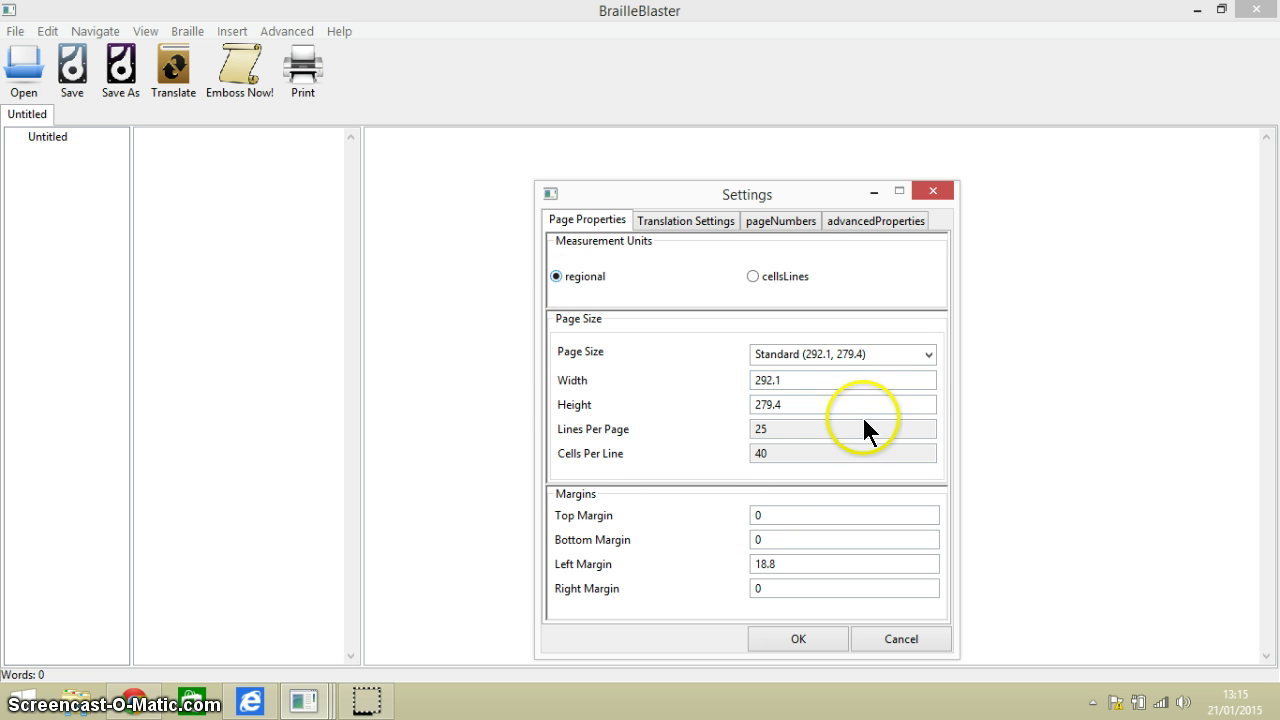
click(928, 357)
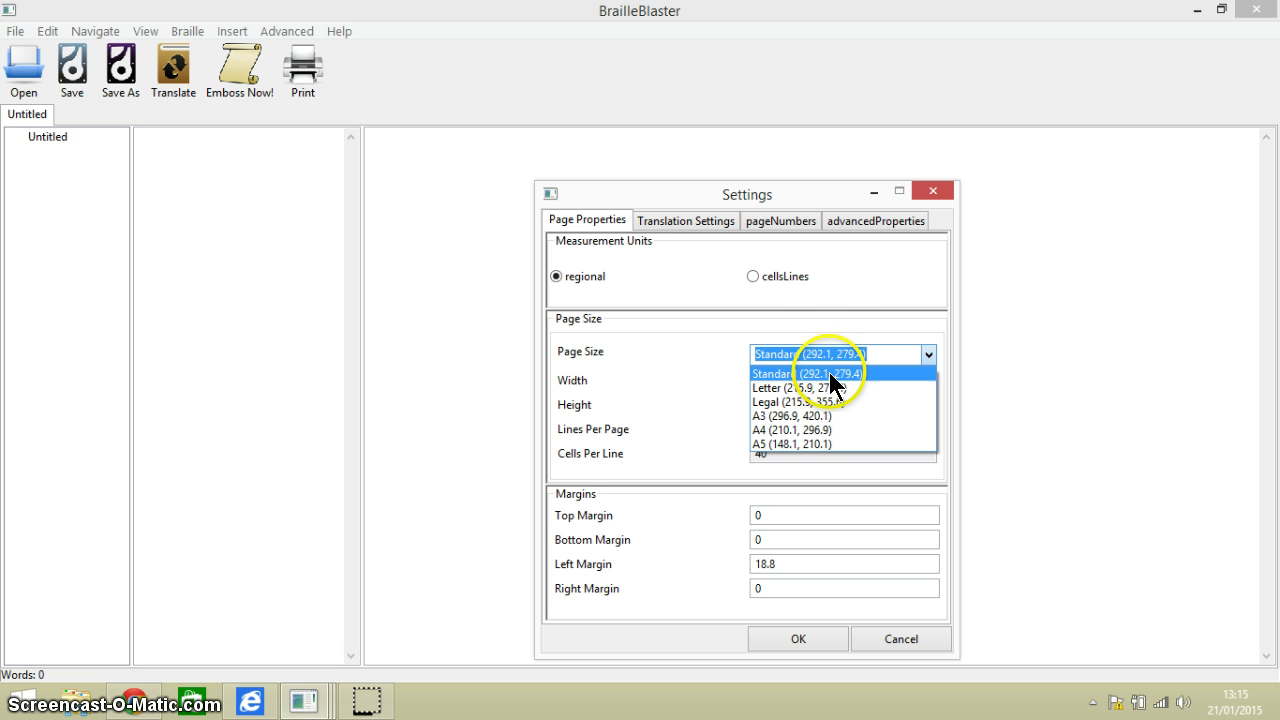
click(822, 323)
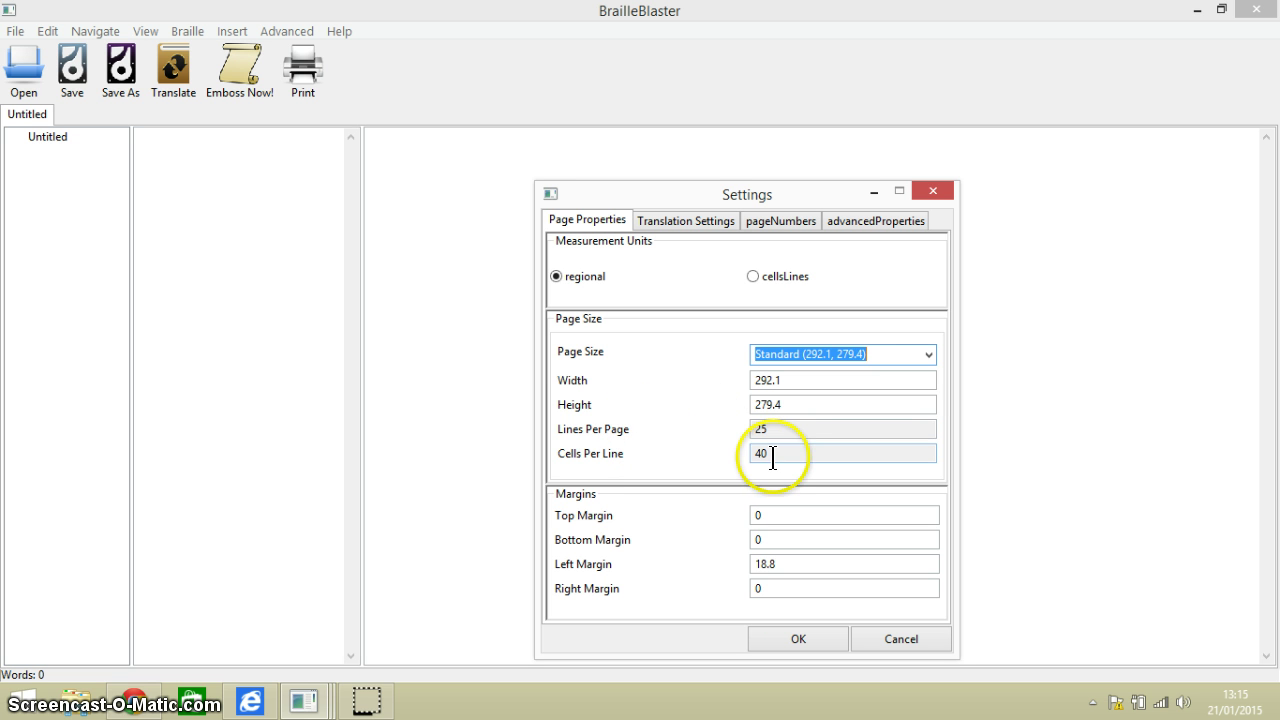
click(770, 455)
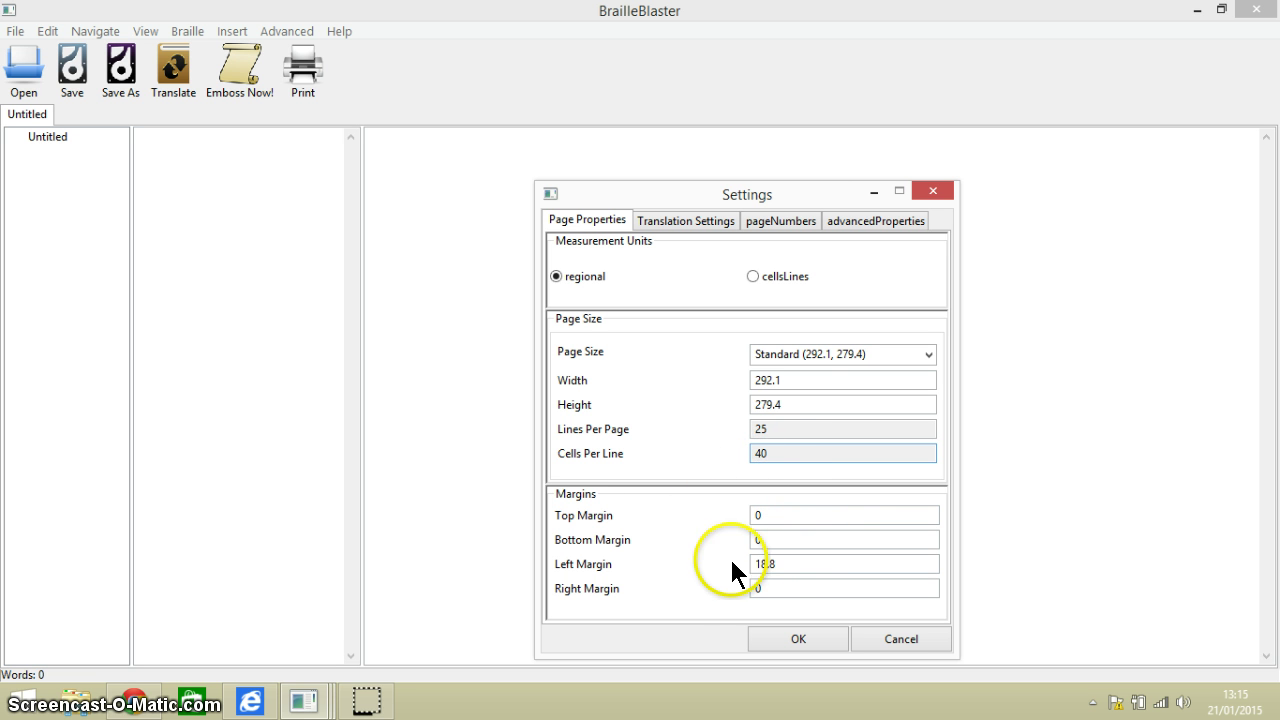
Step: On Translation Settings, choose English(GB) as the language and Uncontracted as the braille type
click(693, 221)
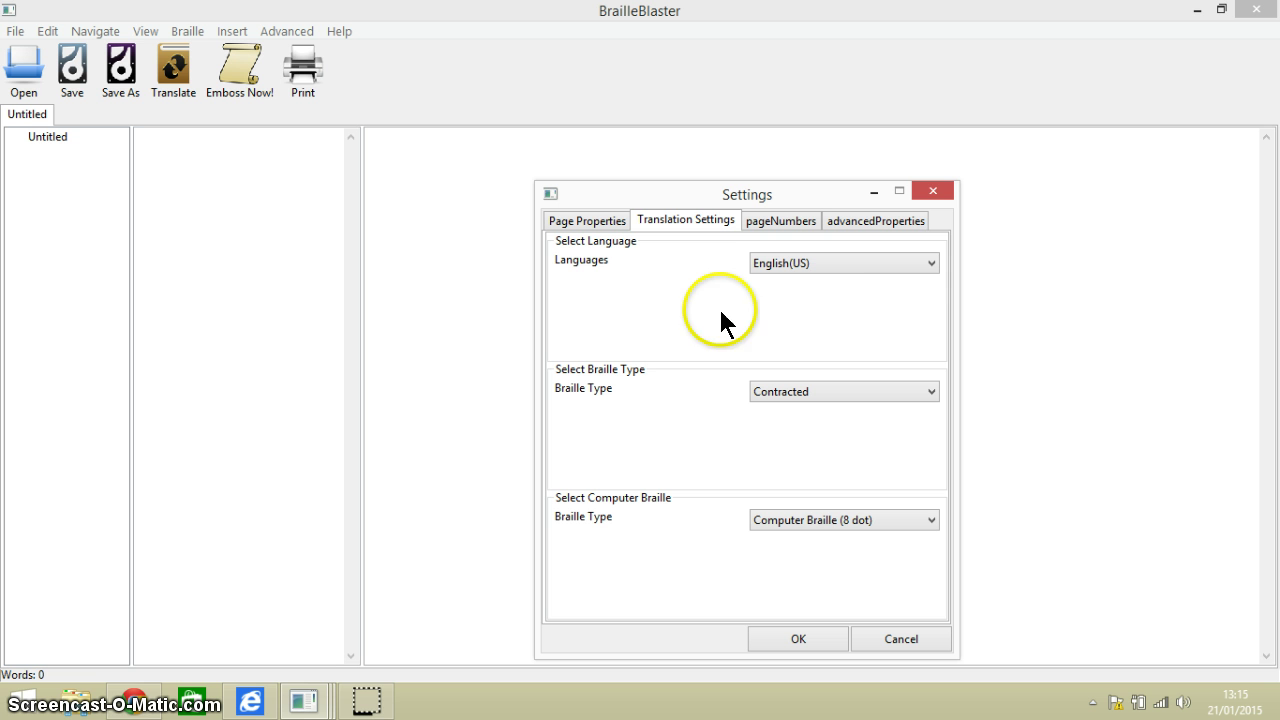
click(928, 265)
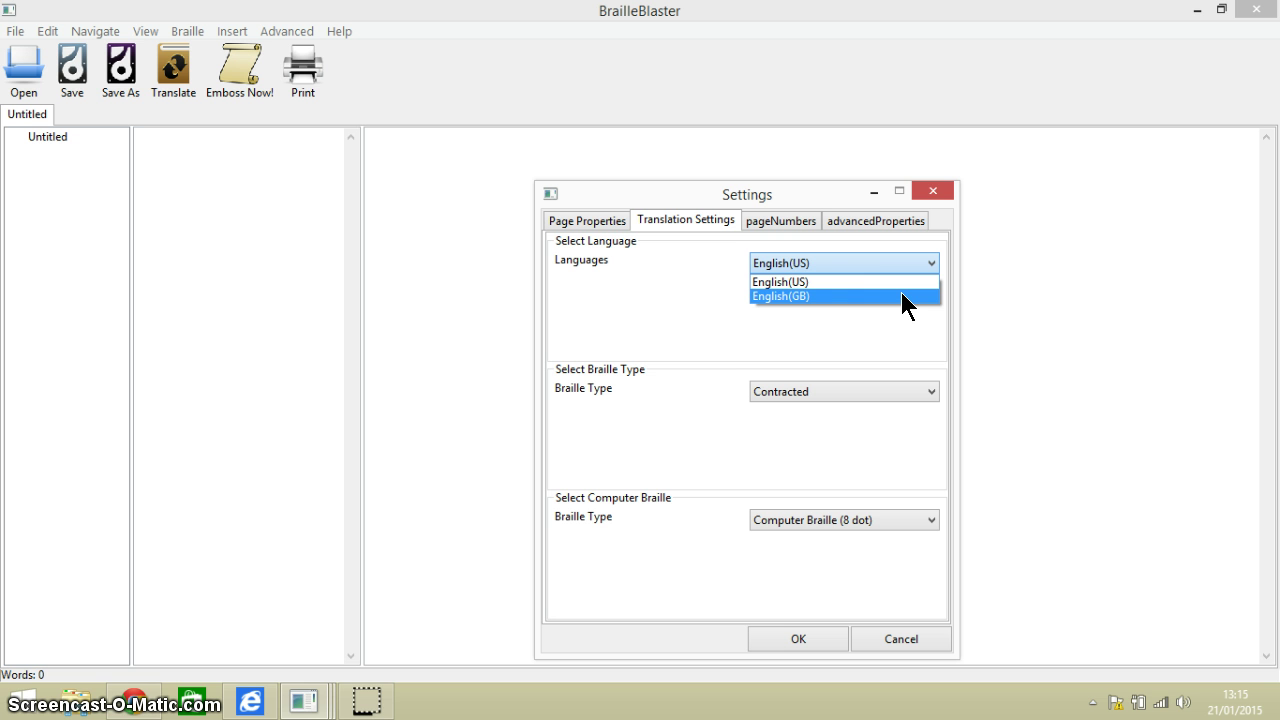
click(824, 295)
click(920, 391)
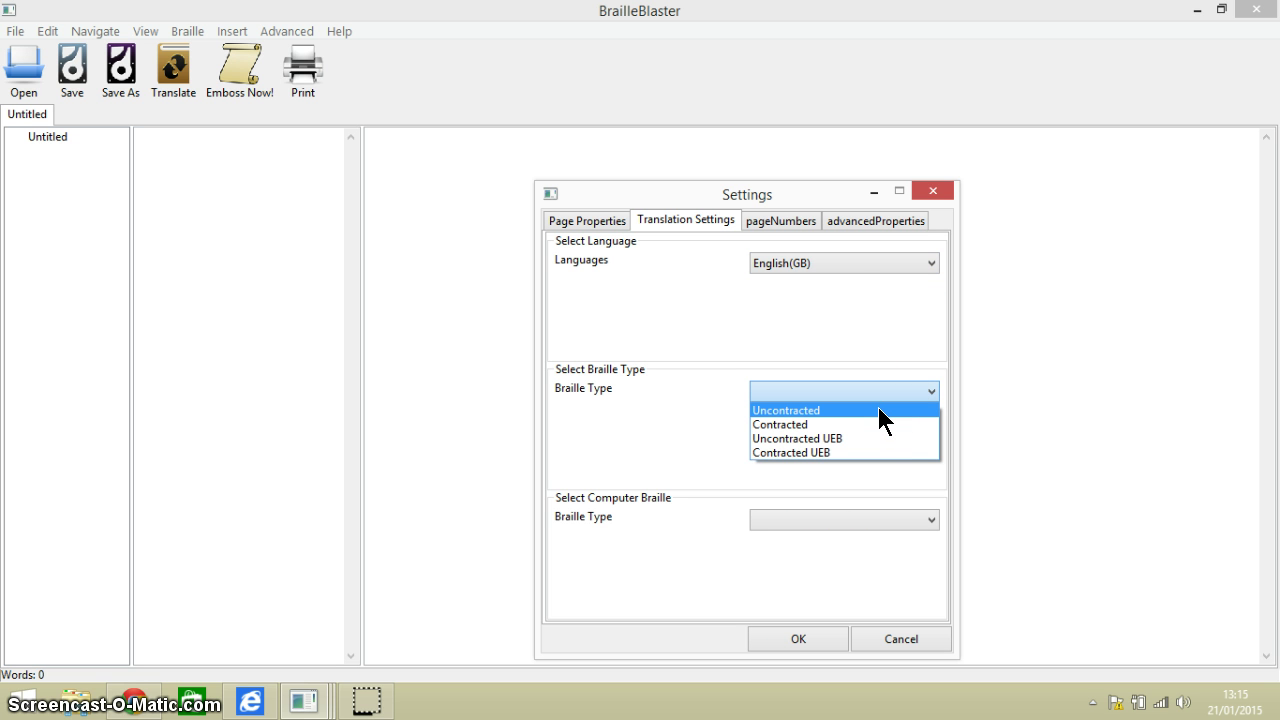
click(878, 409)
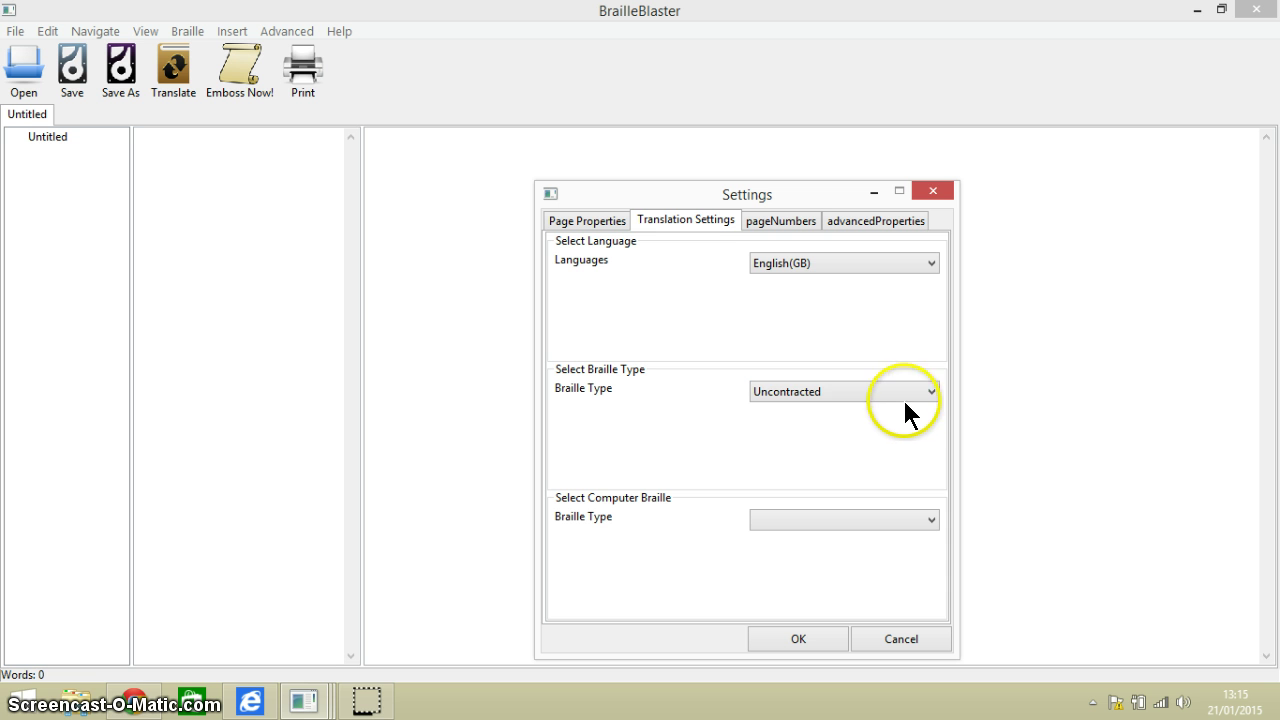
click(927, 391)
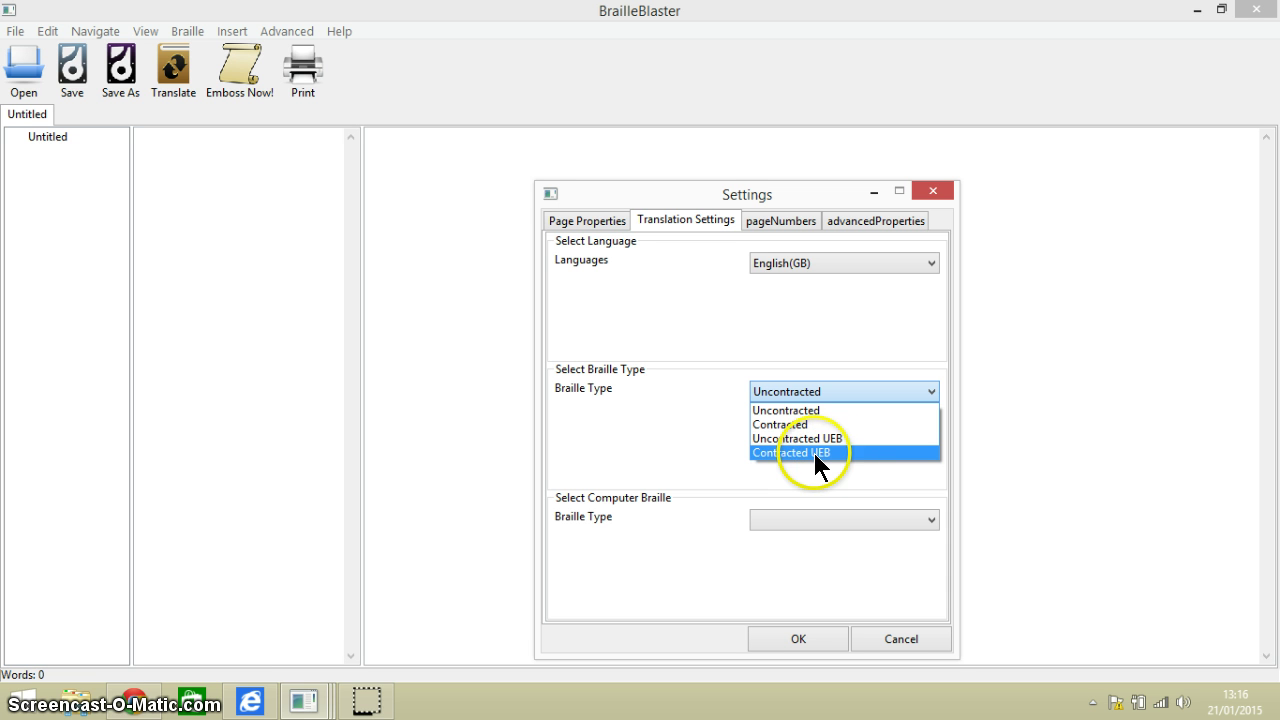
click(694, 414)
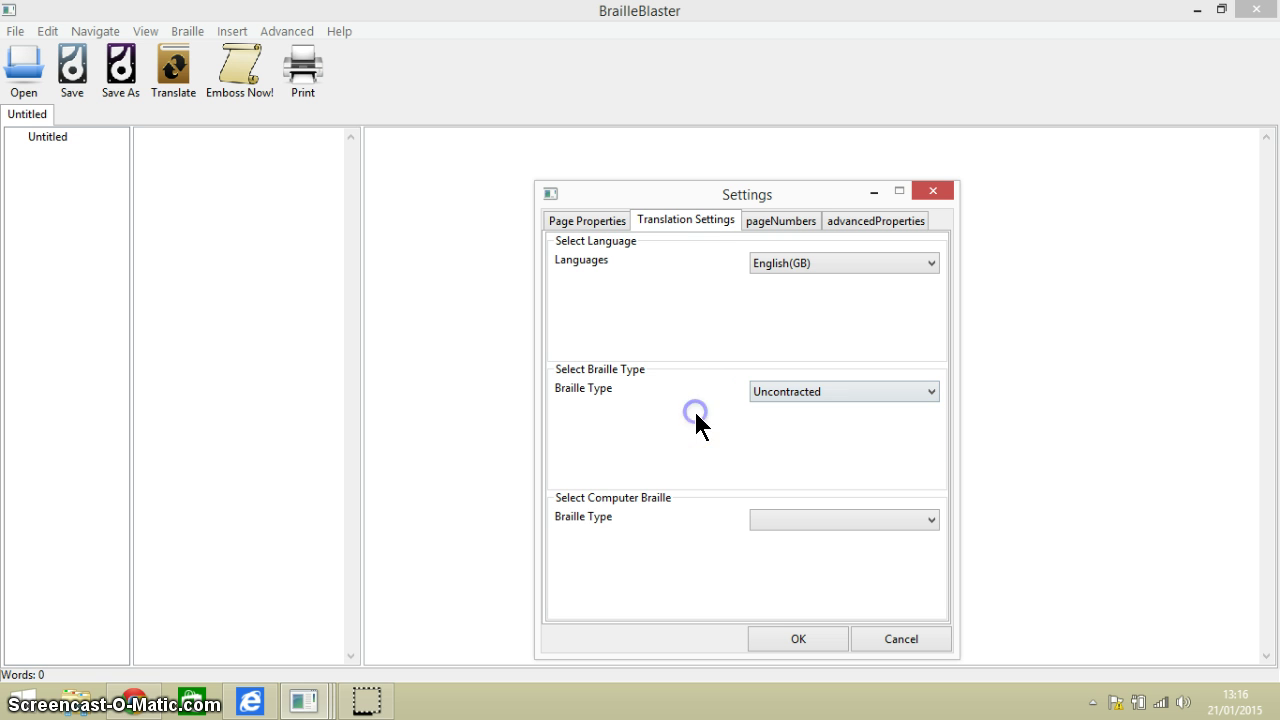
click(922, 518)
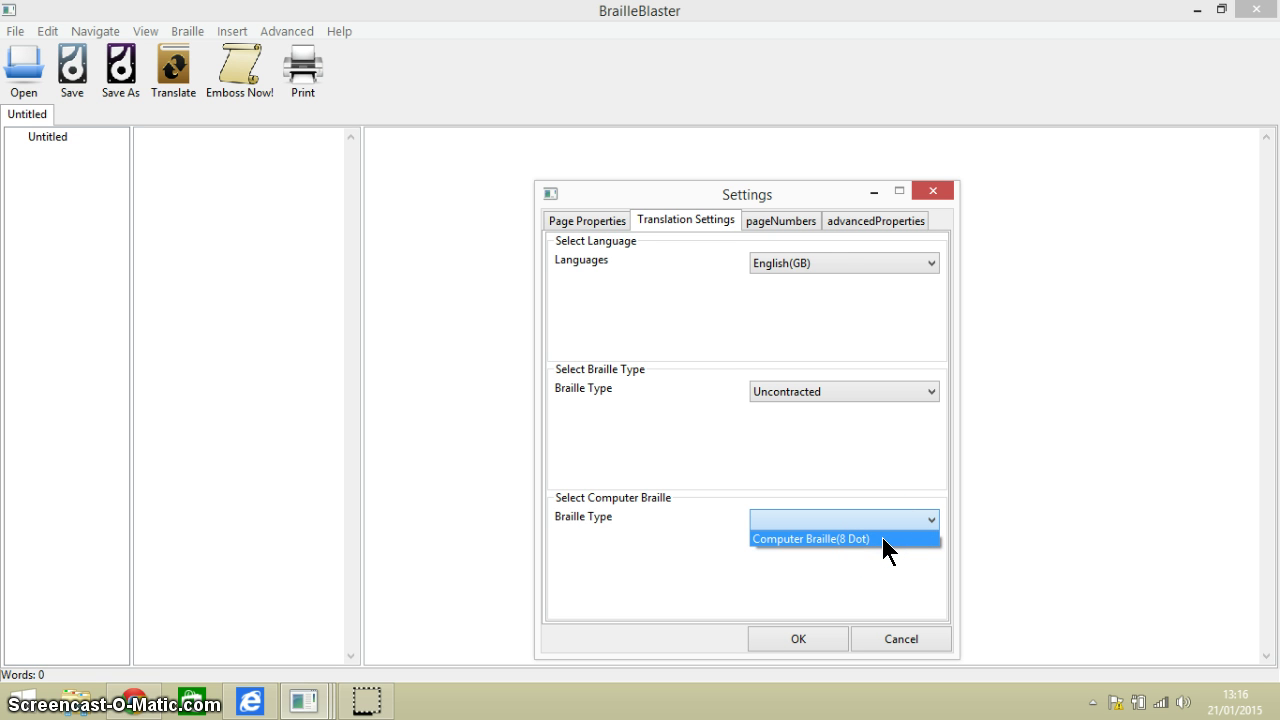
Step: On the pageNumbers tab, set Braille Page Numbers to No and keep BPN Location at Bottom
click(783, 222)
click(783, 222)
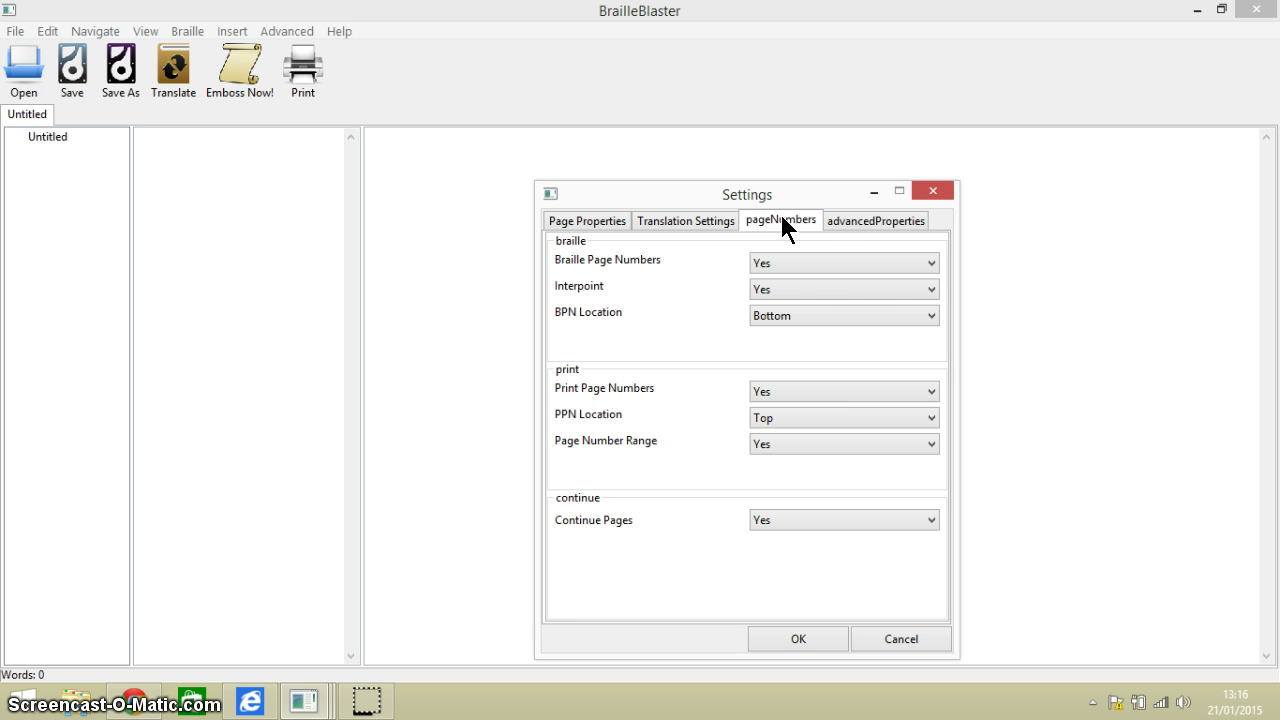
click(929, 265)
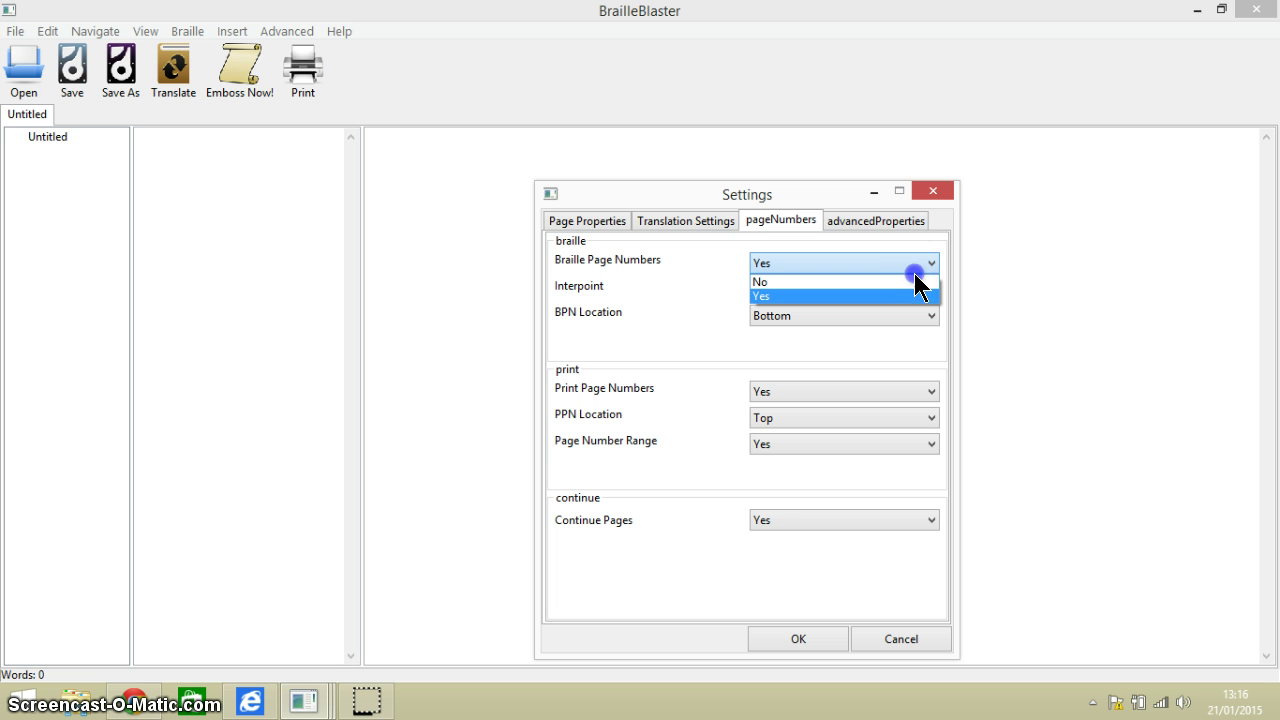
click(909, 280)
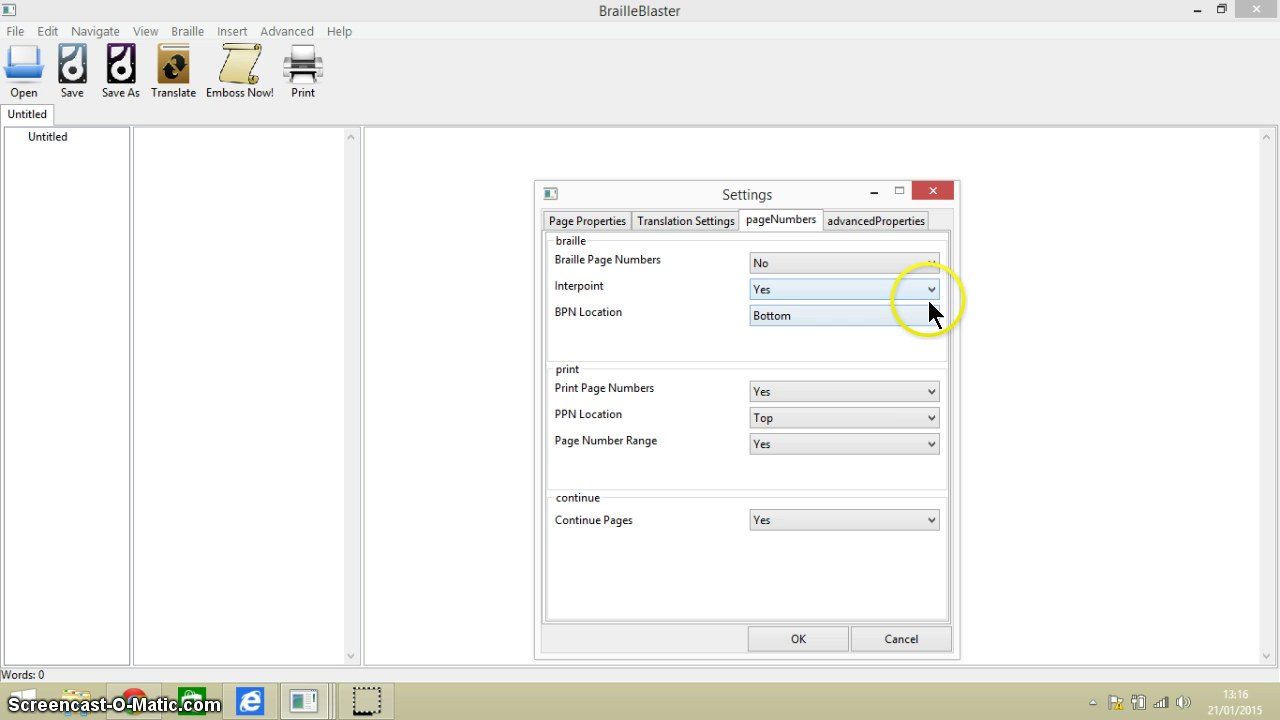
click(928, 314)
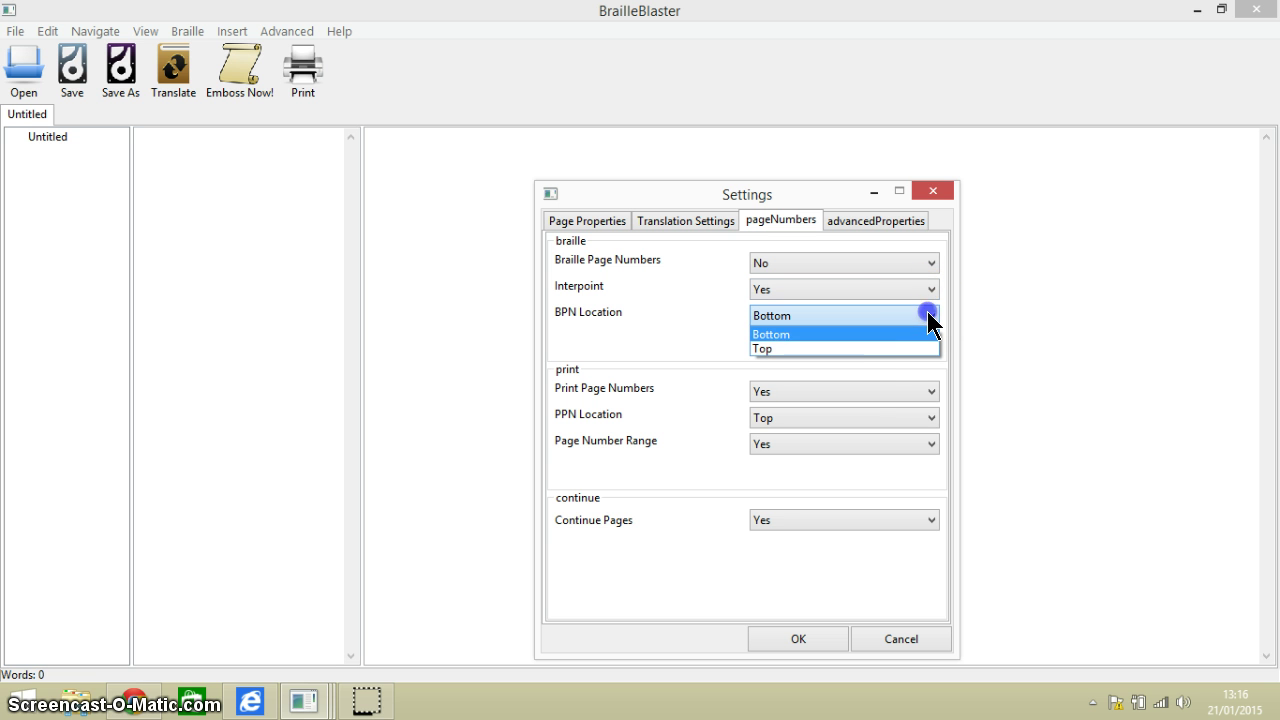
click(928, 418)
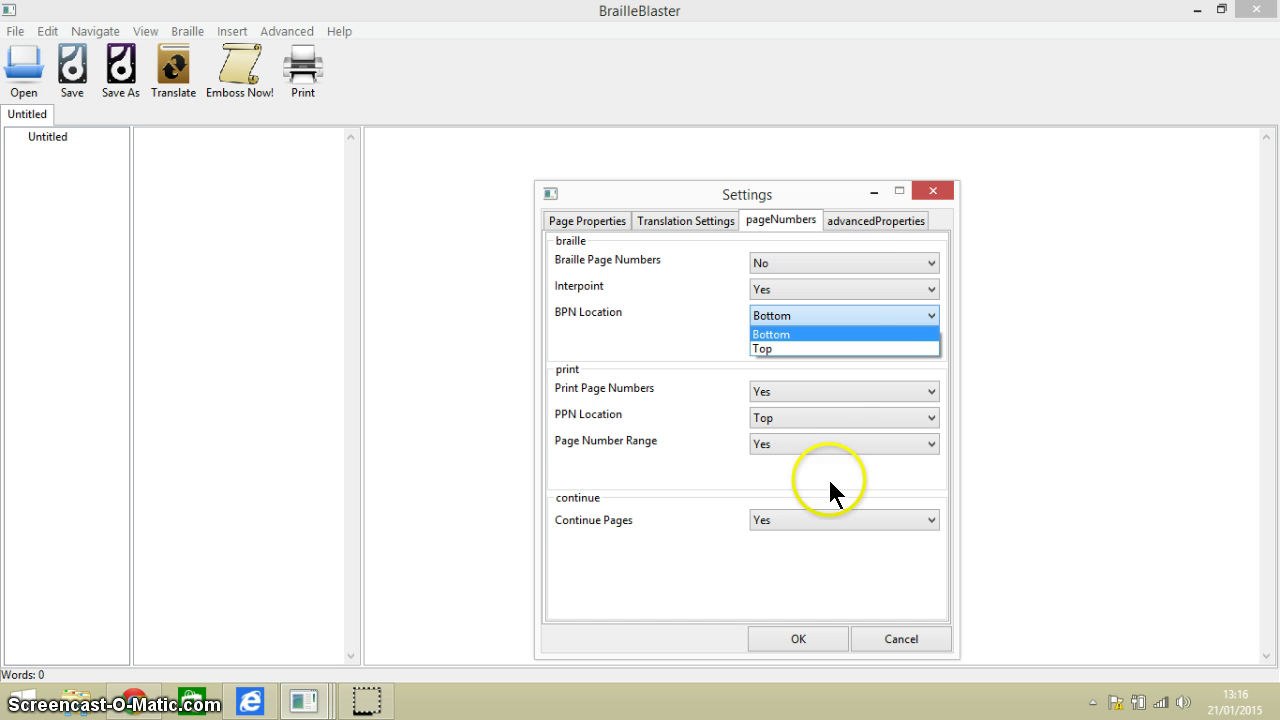
Step: On the advancedProperties tab, review minLinesPerPage 7 and minCellsPerLine 12
click(887, 215)
click(887, 216)
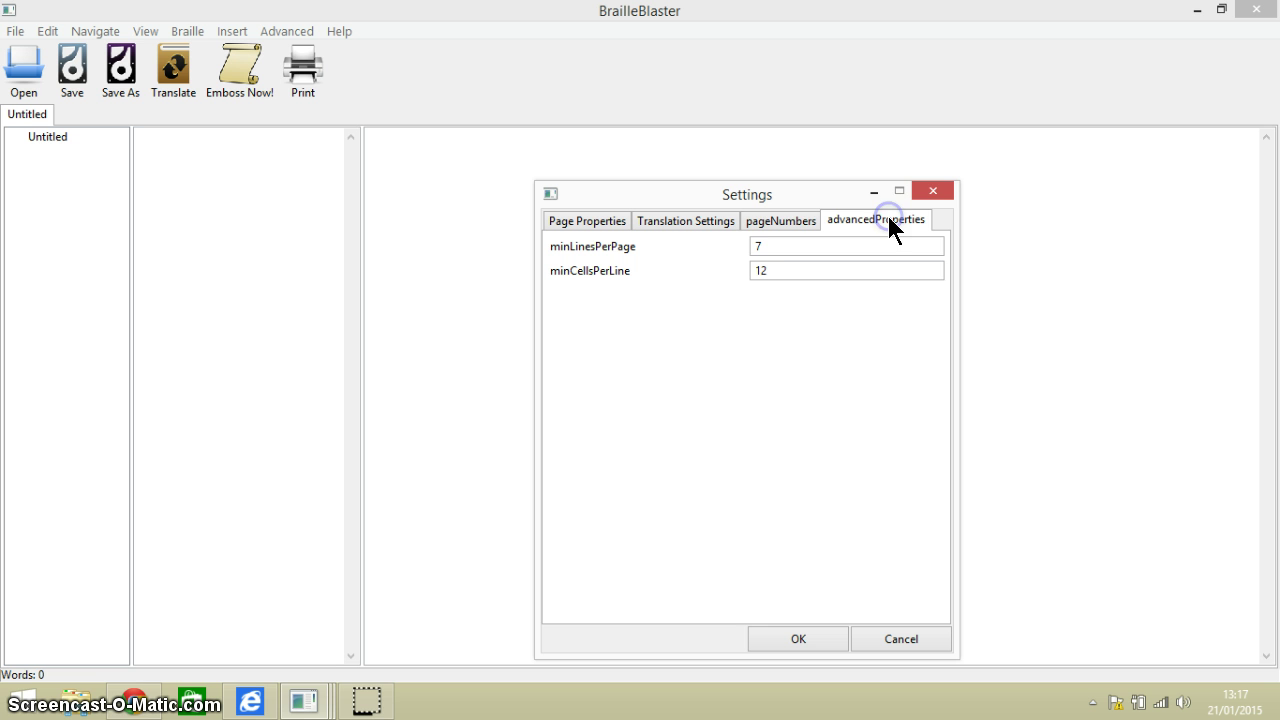
click(783, 249)
click(763, 272)
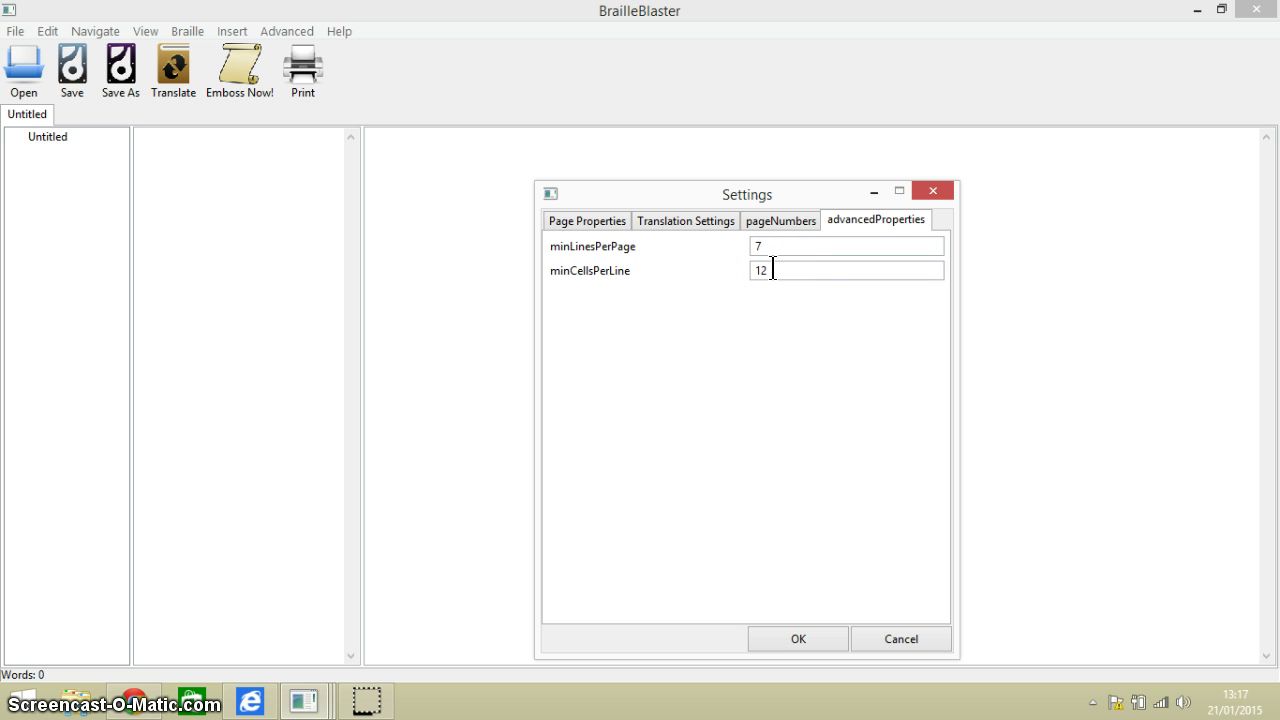